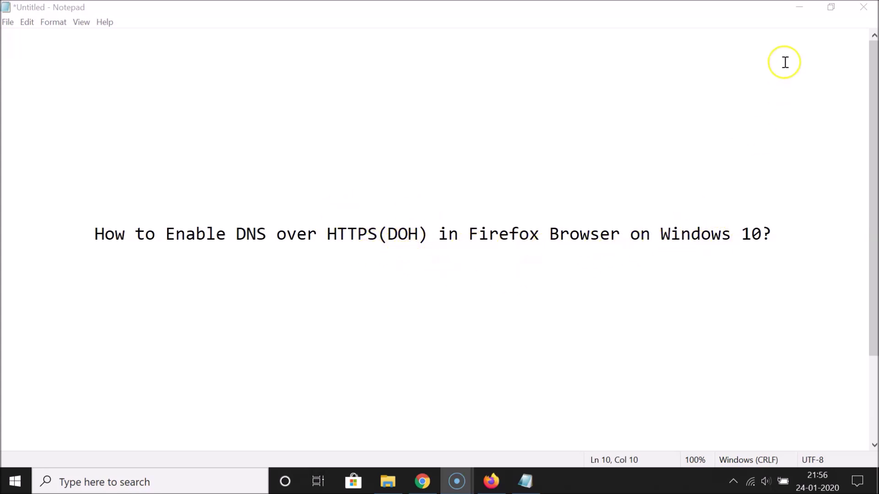
# Minimize the Notepad title card and launch Firefox from the taskbar
pyautogui.click(792, 10)
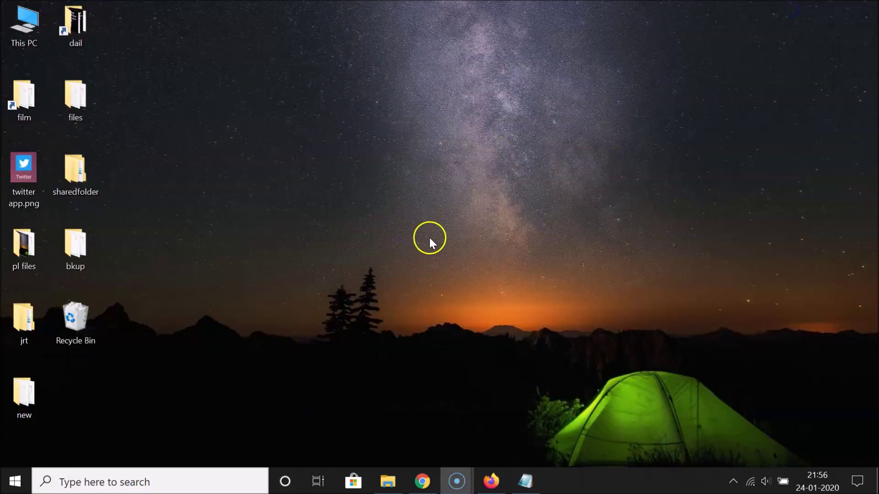
pyautogui.click(500, 475)
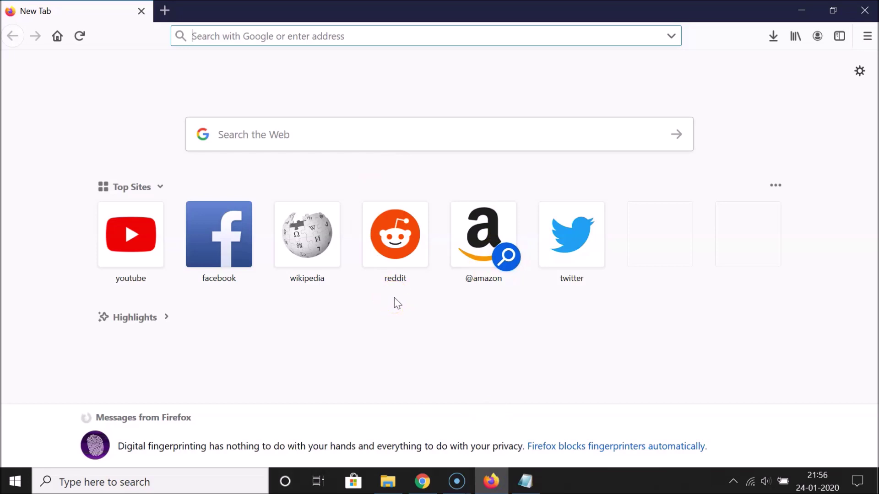
# Confirm in Help > About Firefox that version 72.0.2 (64-bit) is up to date
pyautogui.click(864, 40)
pyautogui.scroll(-1, 778, 284)
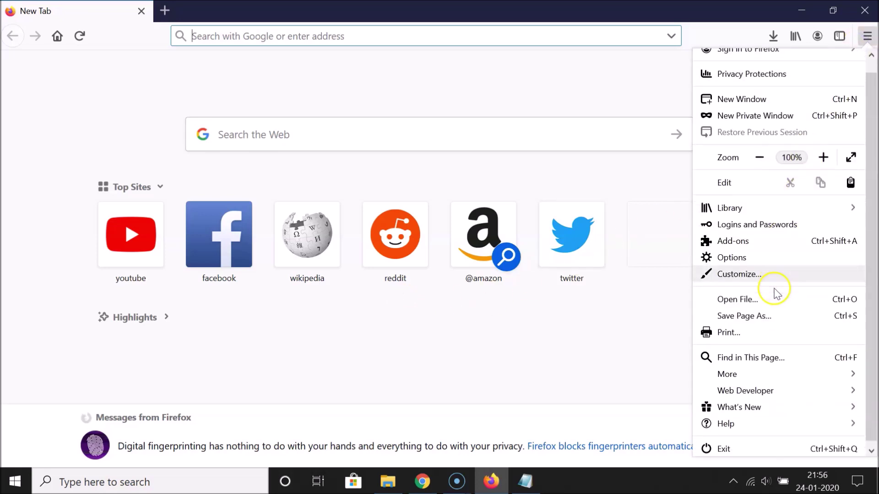
pyautogui.click(725, 420)
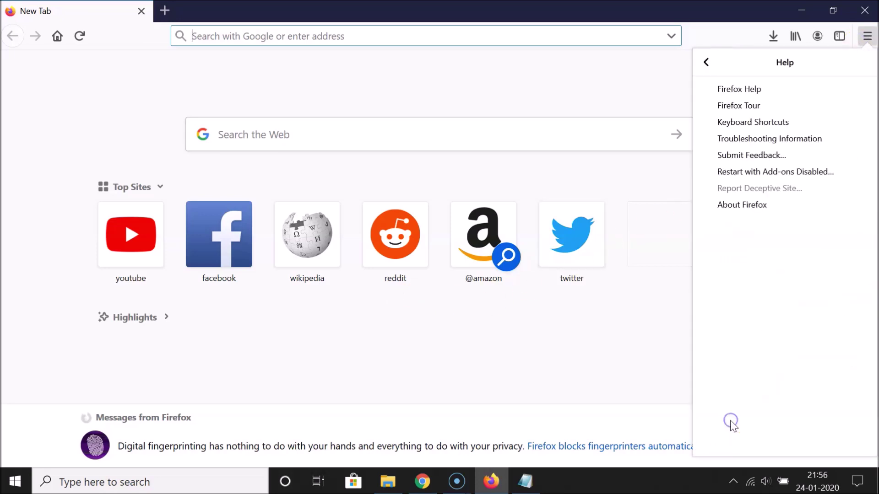
pyautogui.click(753, 206)
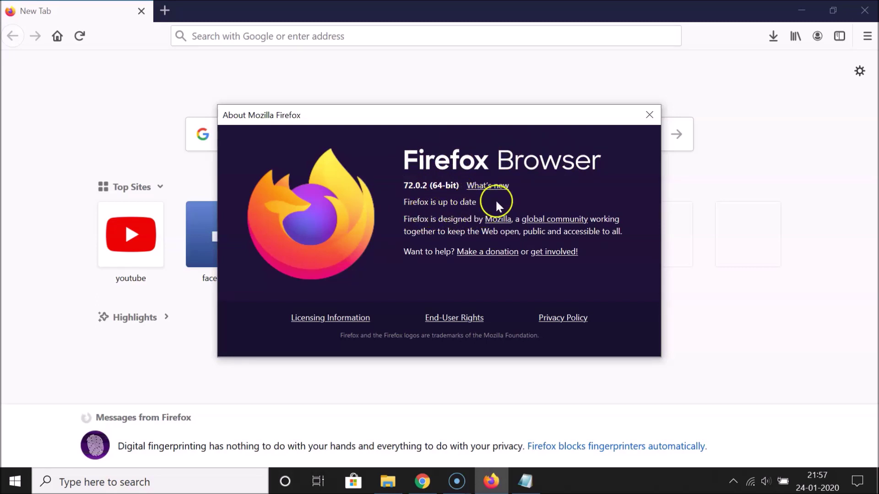
pyautogui.click(648, 116)
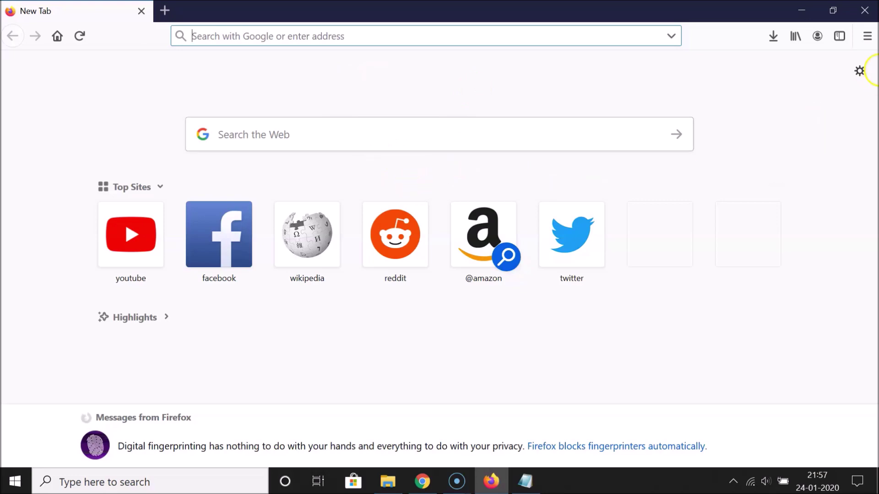
pyautogui.click(867, 37)
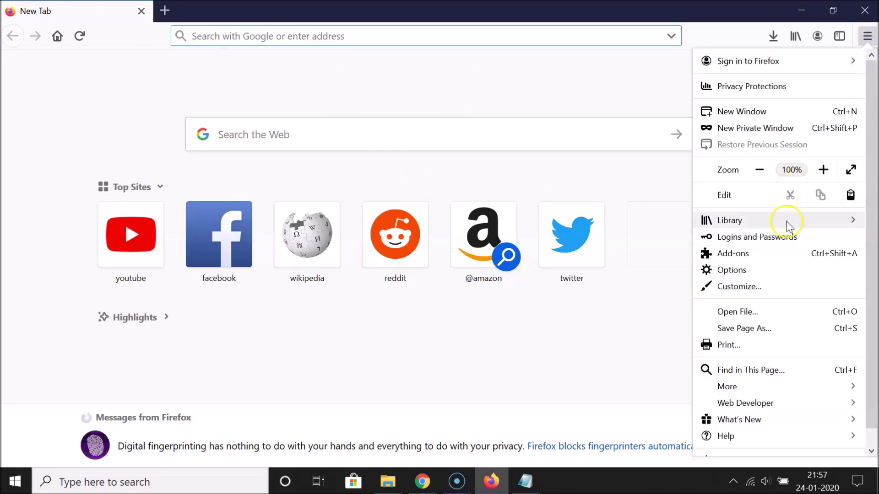
# Open Options > General and bring up the Network Settings Connection Settings dialog
pyautogui.click(737, 271)
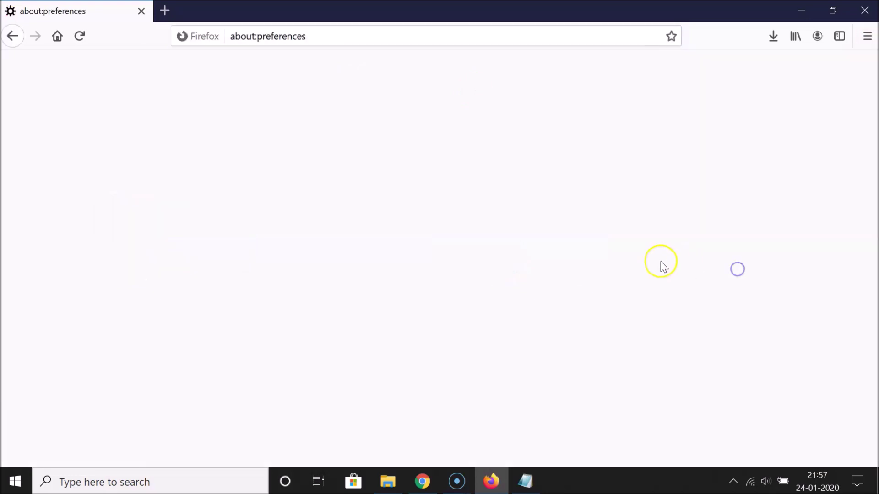
pyautogui.click(64, 120)
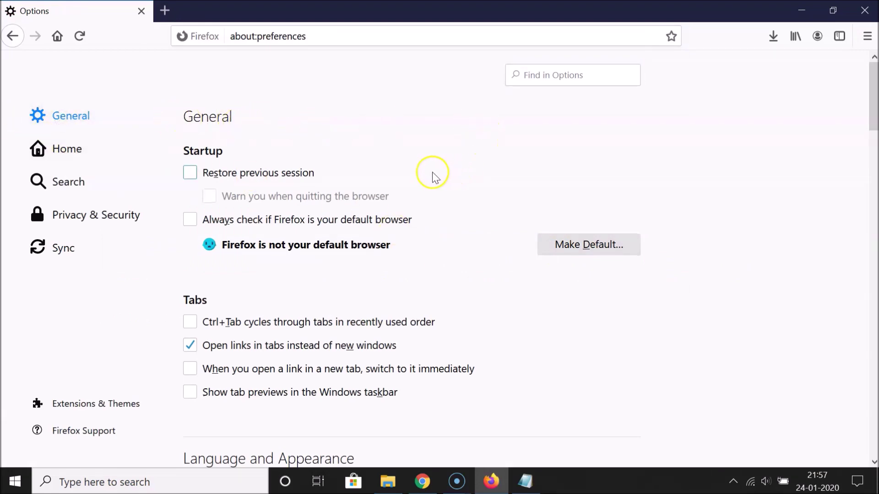
pyautogui.scroll(-20, 432, 173)
pyautogui.scroll(-10, 437, 175)
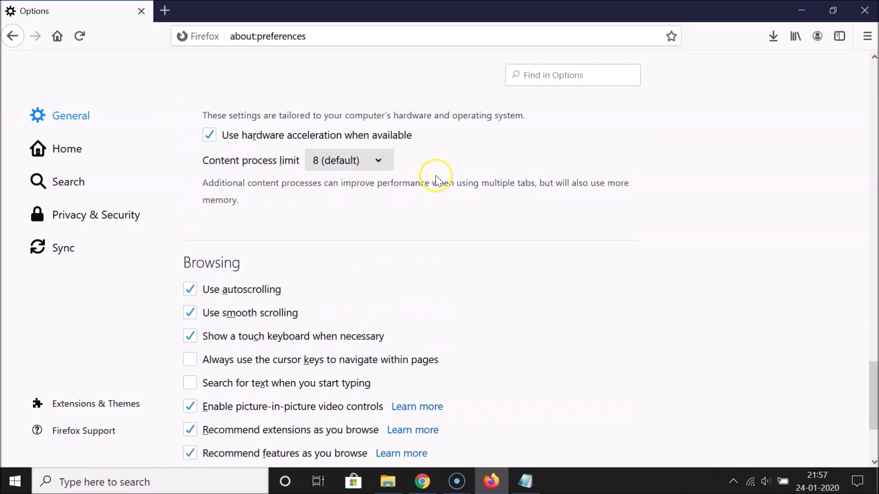
pyautogui.scroll(-3, 435, 179)
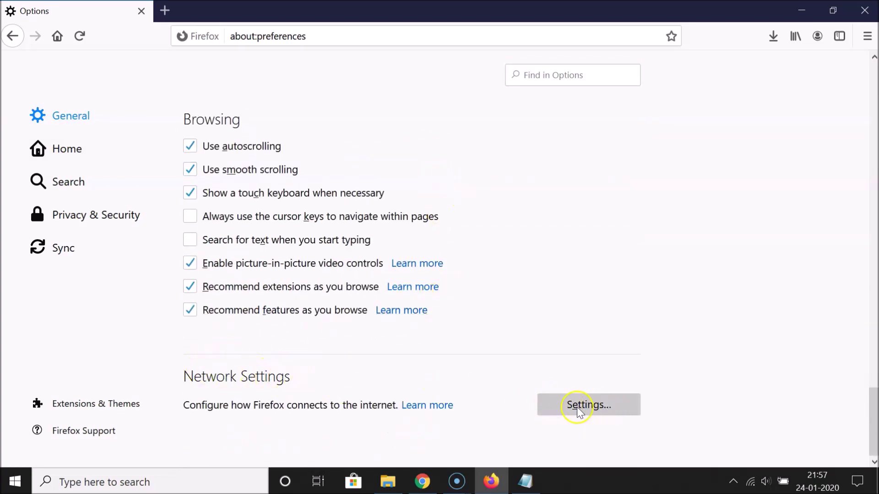
pyautogui.click(599, 405)
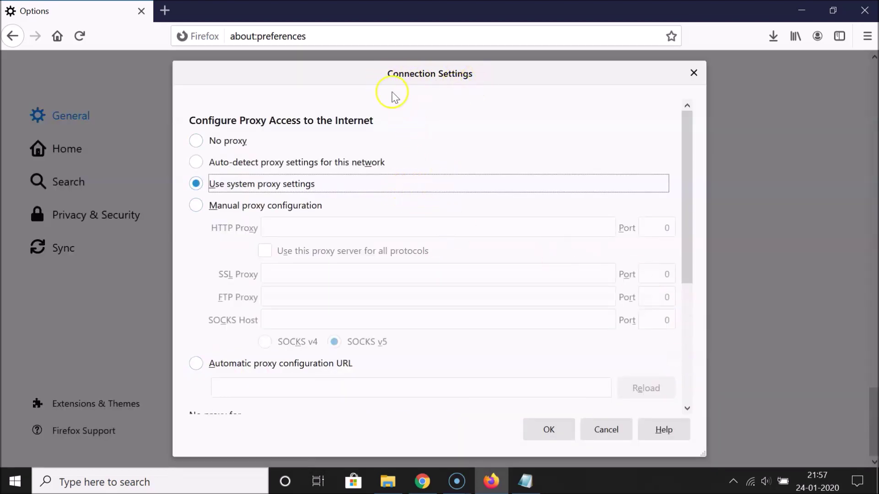
# Enable DNS over HTTPS with Cloudflare (Default) as provider and save the connection settings
pyautogui.moveTo(688, 118); pyautogui.dragTo(694, 297)
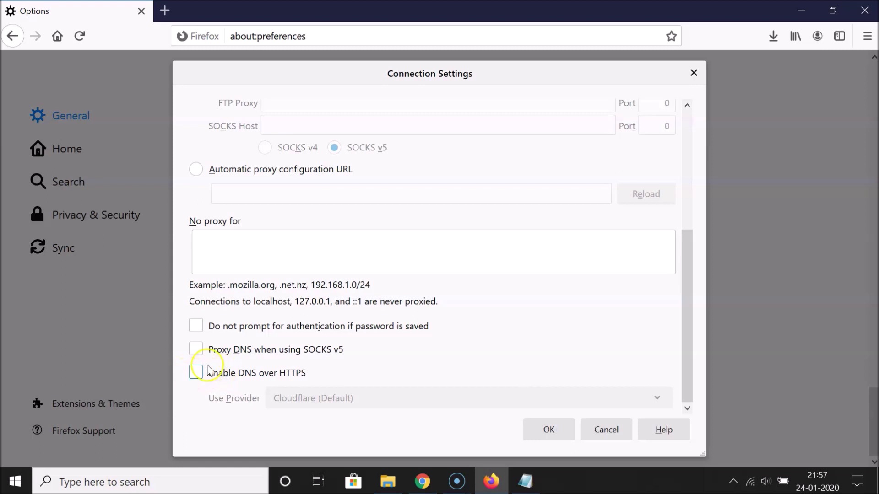
pyautogui.click(195, 375)
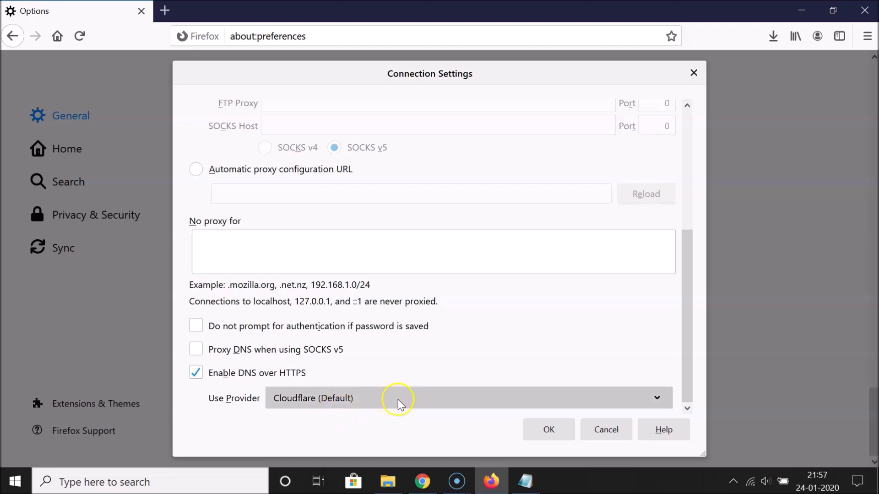
pyautogui.click(517, 402)
pyautogui.click(331, 378)
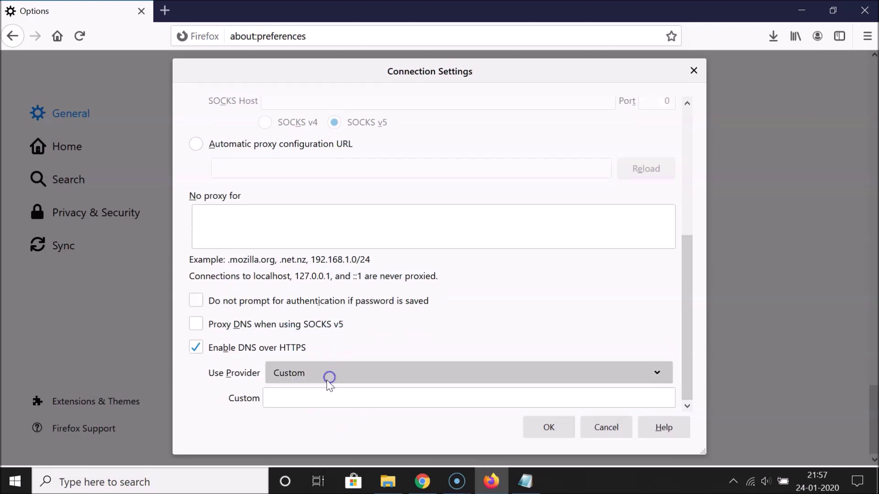
pyautogui.click(355, 396)
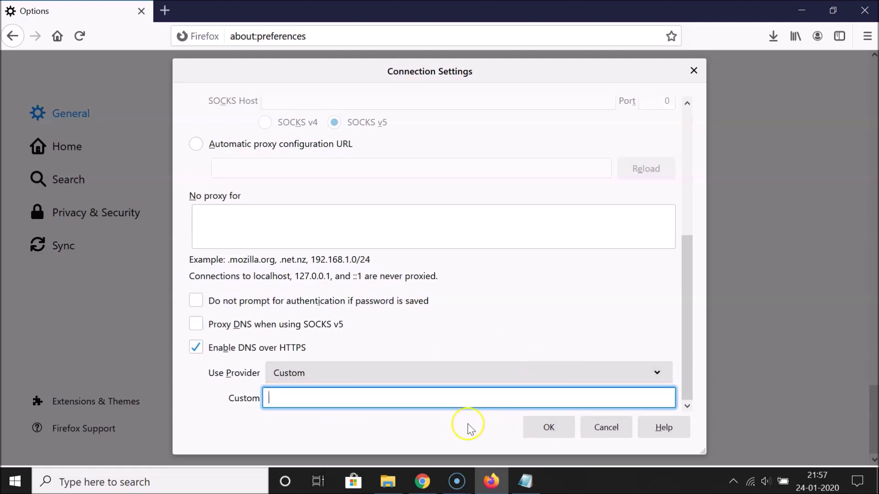
pyautogui.click(362, 373)
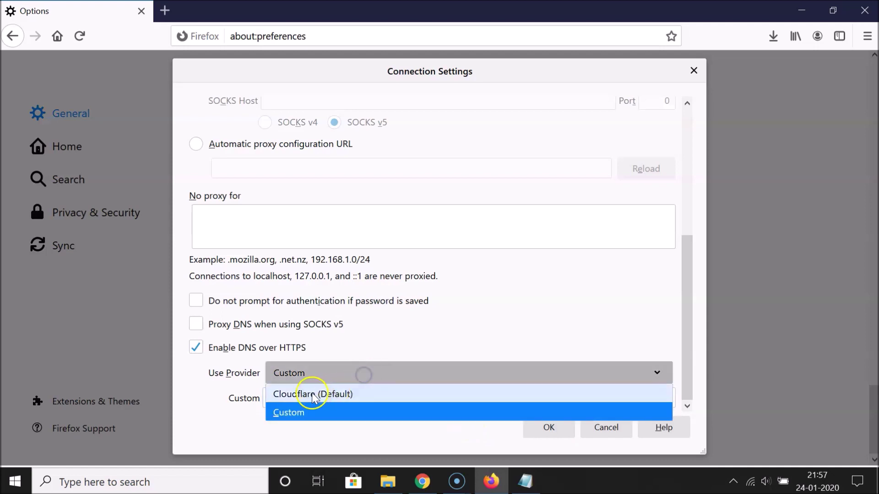
pyautogui.click(338, 396)
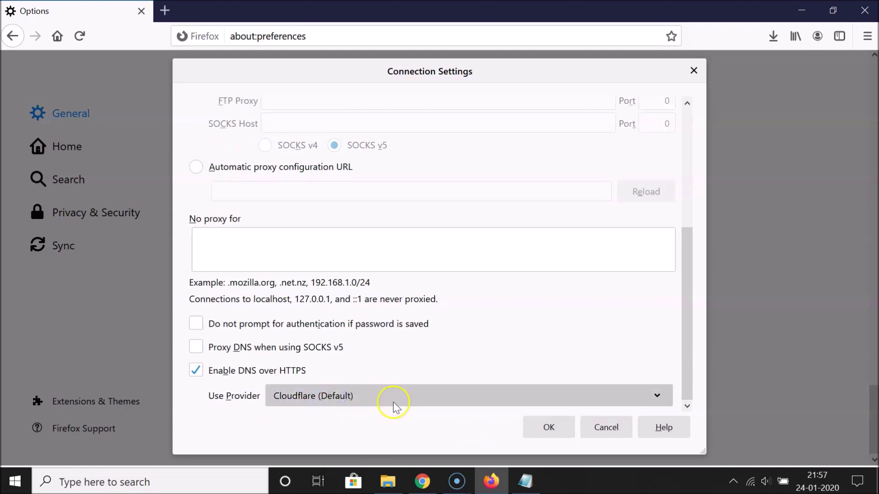
pyautogui.click(361, 396)
pyautogui.click(360, 357)
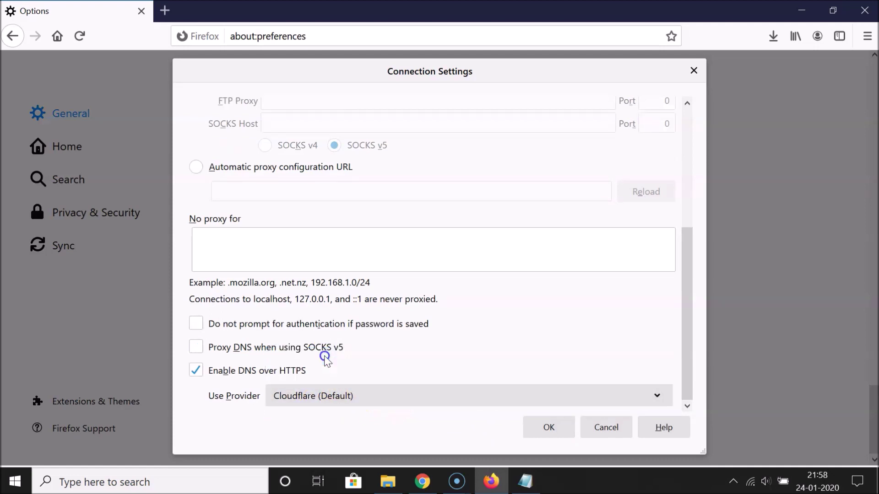
pyautogui.click(550, 428)
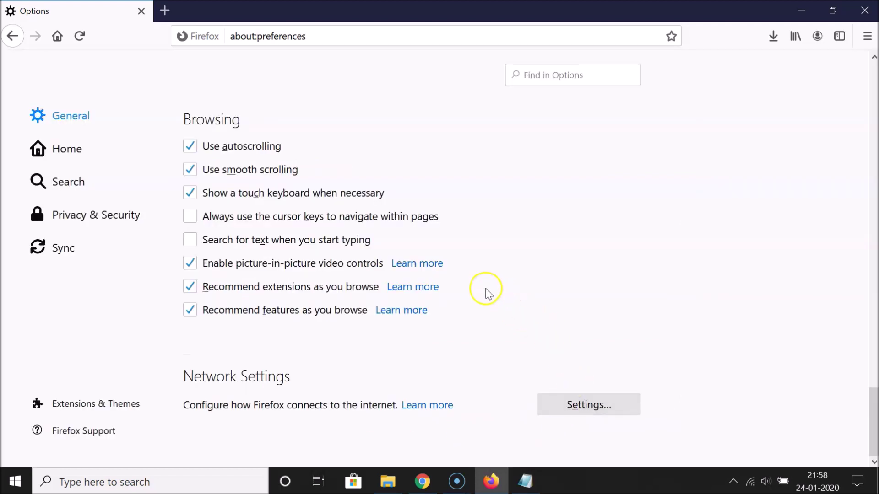
# Close the Options tab and load 1.1.1.1/help in a new tab
pyautogui.click(165, 10)
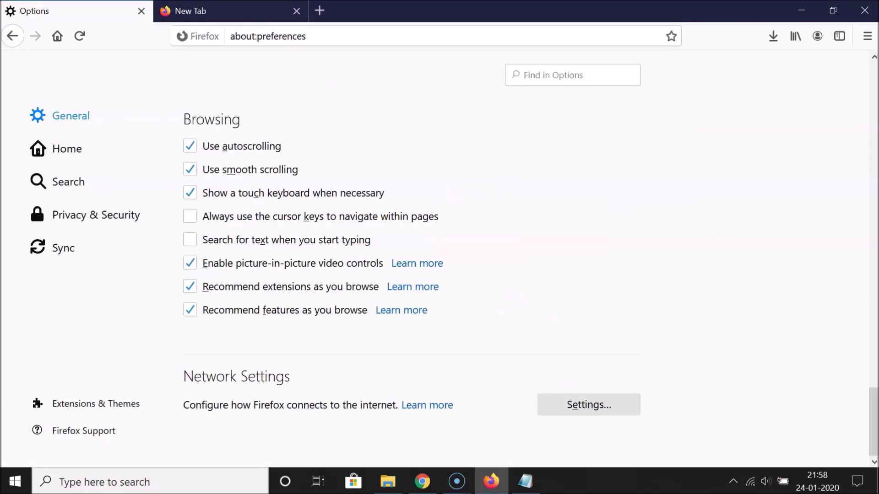
pyautogui.click(143, 10)
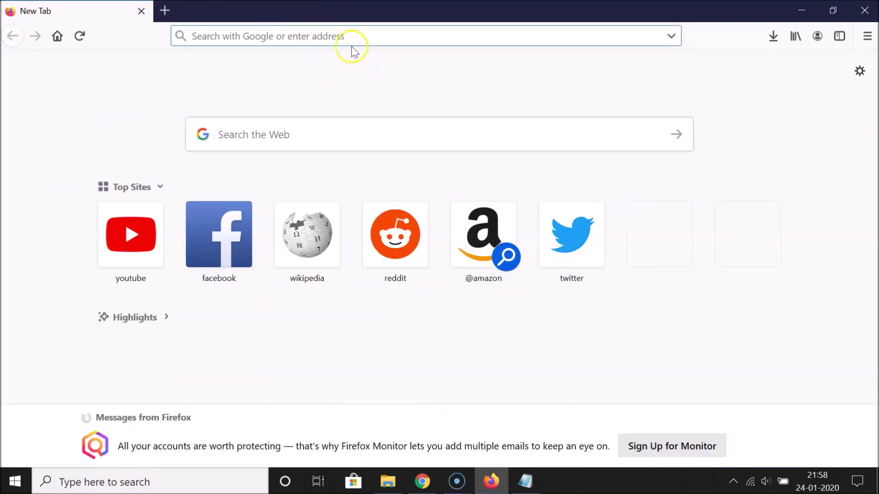
pyautogui.click(346, 35)
pyautogui.write('1.1.1.1/help')
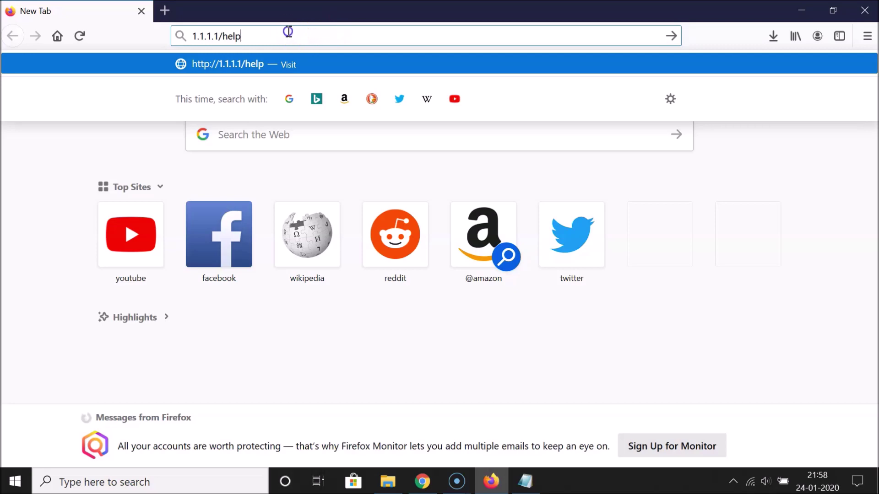
pyautogui.moveTo(288, 31); pyautogui.dragTo(194, 36)
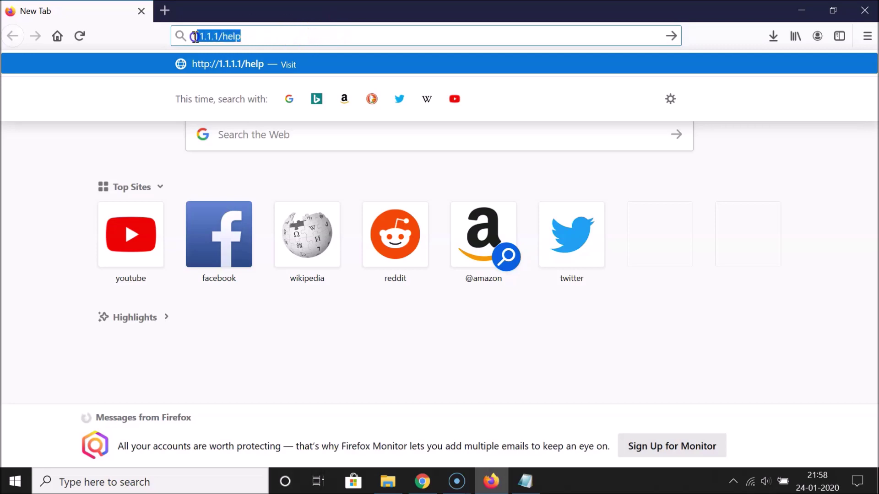
pyautogui.click(293, 38)
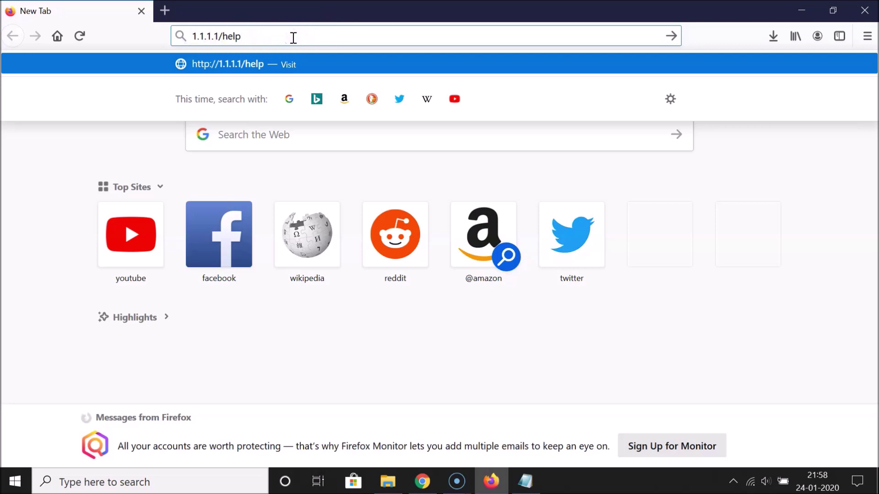
pyautogui.press('Return')
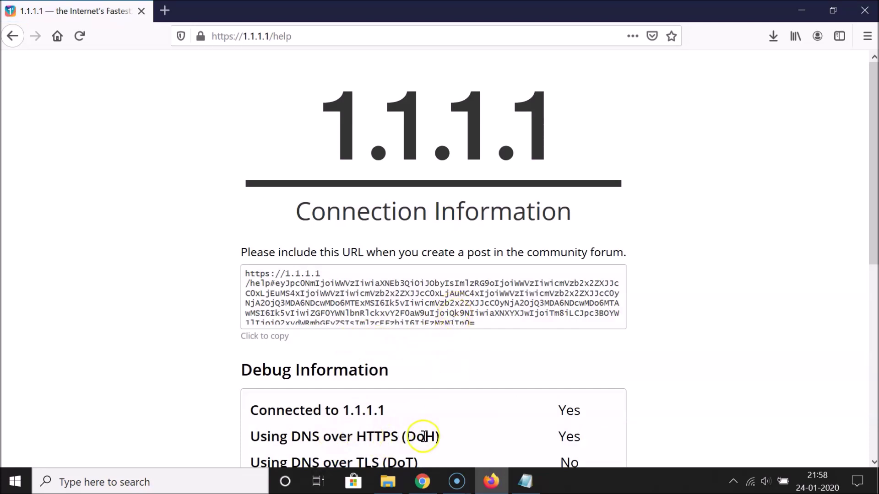
# Verify the Using DNS over HTTPS (DoH) row reads Yes, then close the help tab
pyautogui.moveTo(560, 439); pyautogui.dragTo(583, 437)
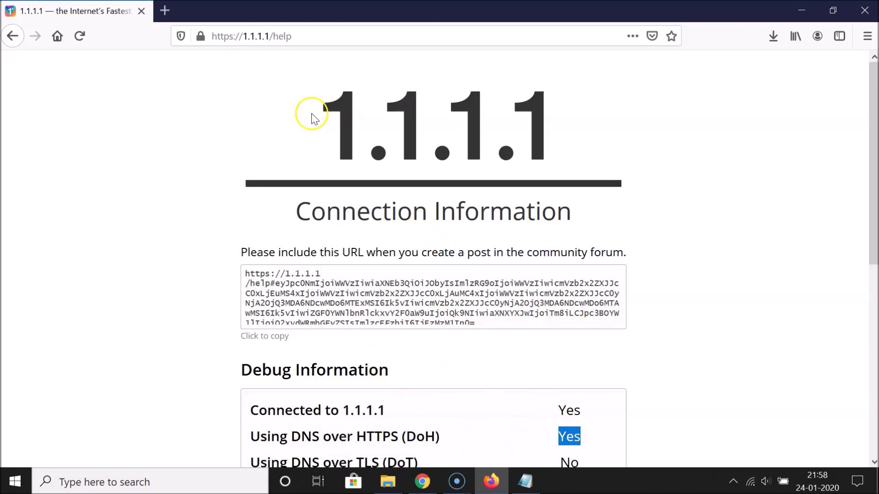
pyautogui.click(163, 9)
pyautogui.click(130, 11)
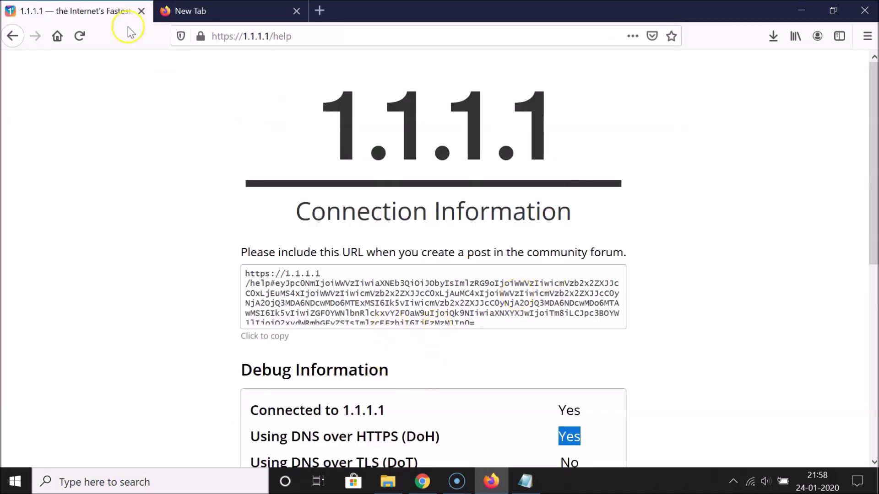
pyautogui.click(141, 10)
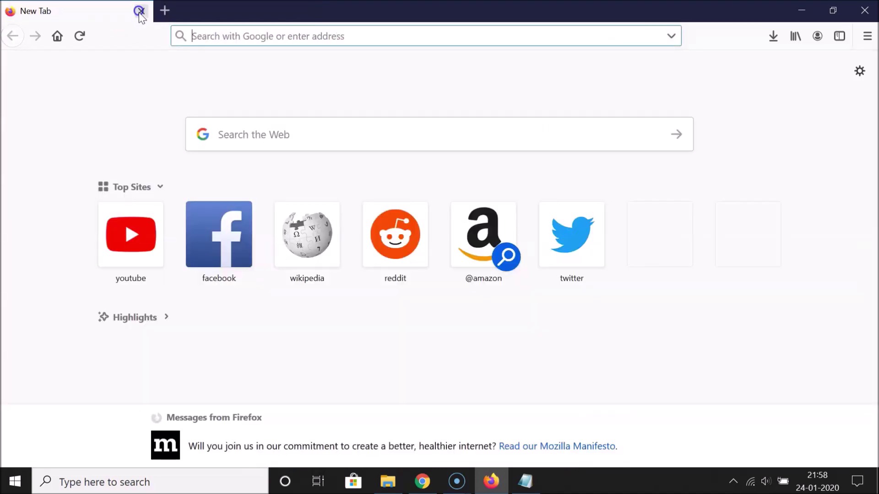
# In the Notepad notes, delete the blank lines above the Cloudflare URL
pyautogui.click(526, 481)
pyautogui.scroll(-2, 375, 315)
pyautogui.click(275, 400)
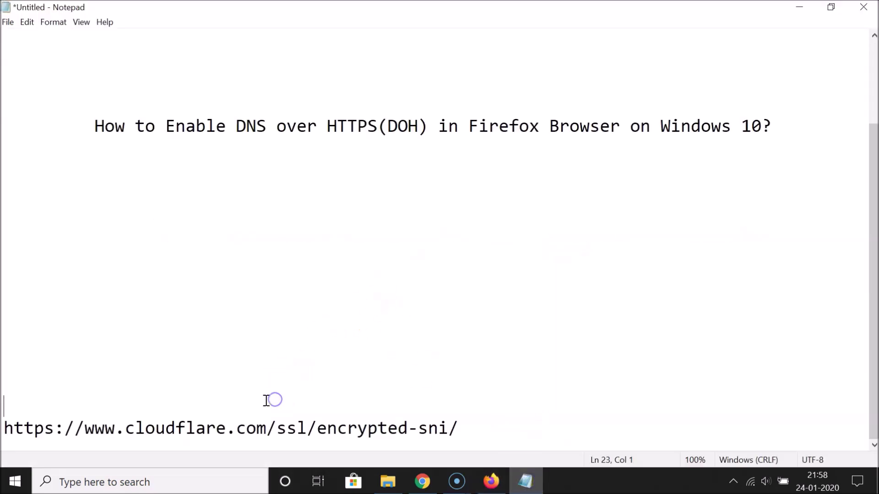
pyautogui.press('BackSpace')
pyautogui.press('BackSpace')
pyautogui.press('BackSpace')
pyautogui.press('BackSpace')
pyautogui.press('BackSpace')
pyautogui.press('BackSpace')
pyautogui.press('BackSpace')
pyautogui.press('BackSpace')
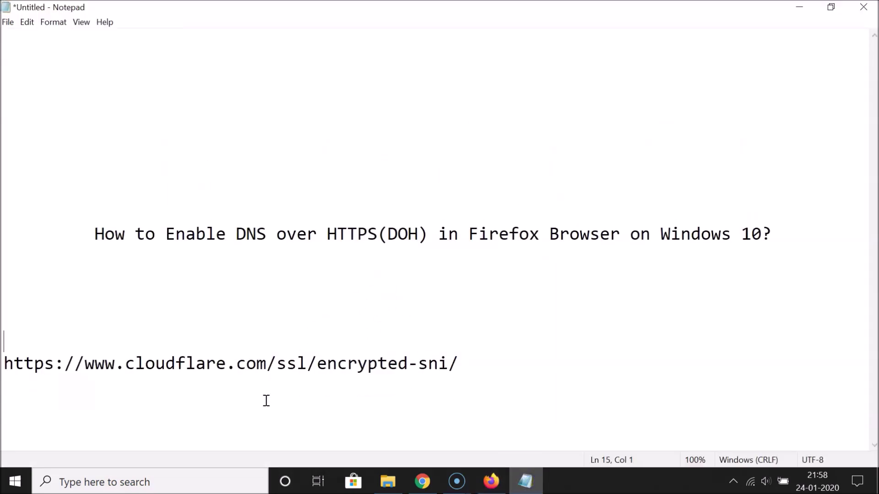
pyautogui.moveTo(6, 363); pyautogui.dragTo(476, 372)
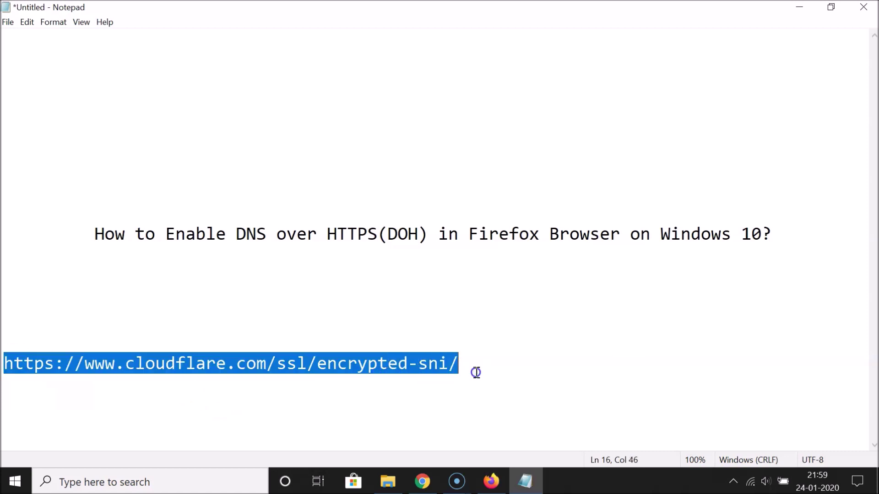
pyautogui.rightClick(417, 360)
pyautogui.click(455, 210)
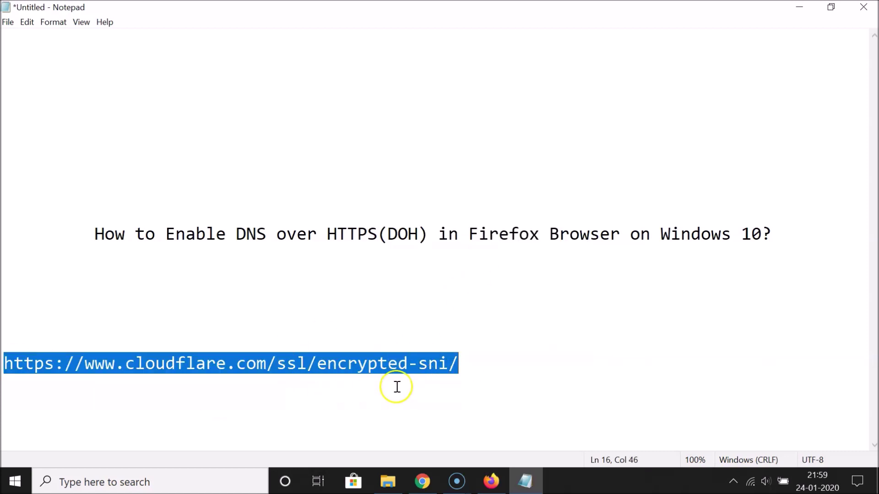
pyautogui.click(491, 480)
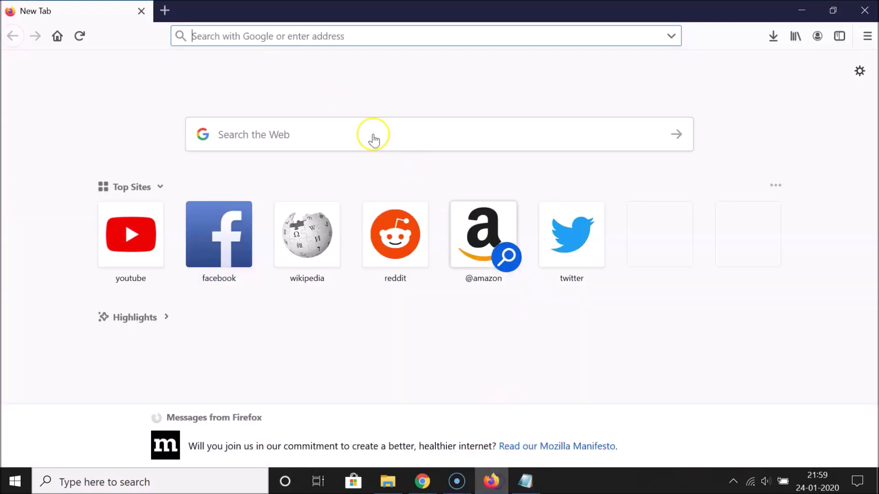
# Paste the Cloudflare encrypted-SNI URL into the address bar and load the page
pyautogui.rightClick(356, 34)
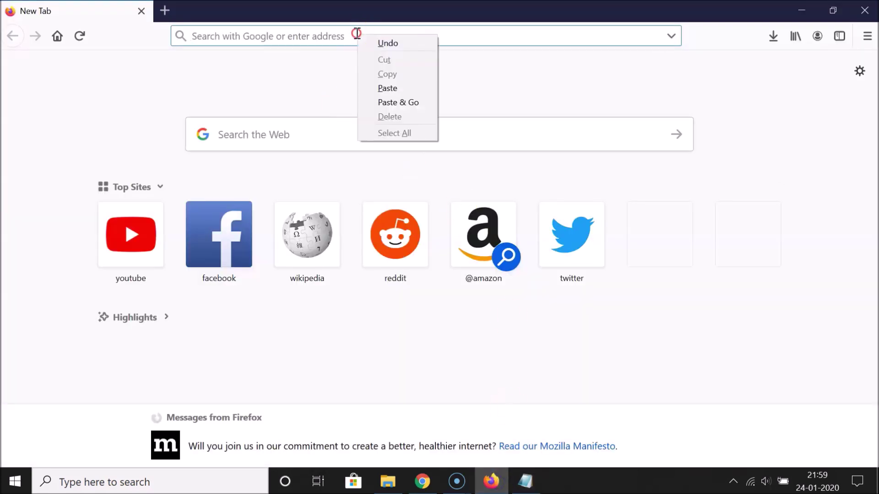
pyautogui.click(403, 87)
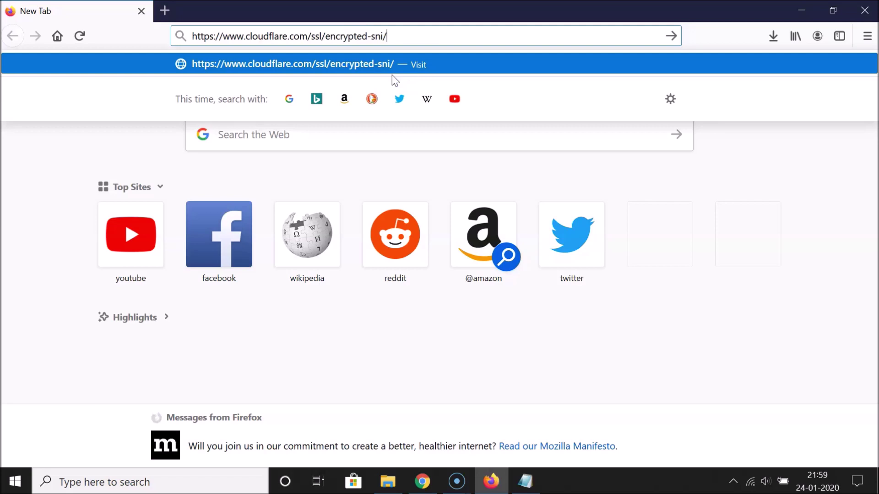
pyautogui.press('Return')
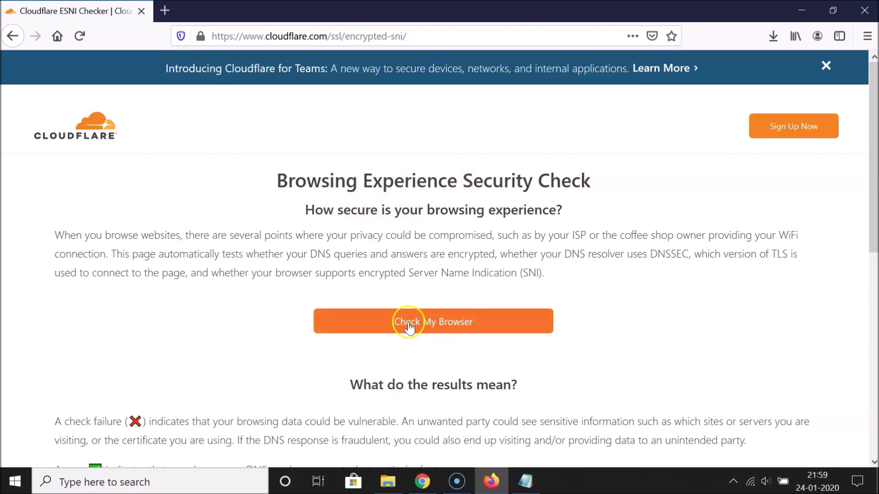
# Run Check My Browser, review Secure DNS, DNSSEC, TLS 1.3 and Encrypted SNI results, then return to Notepad
pyautogui.click(464, 323)
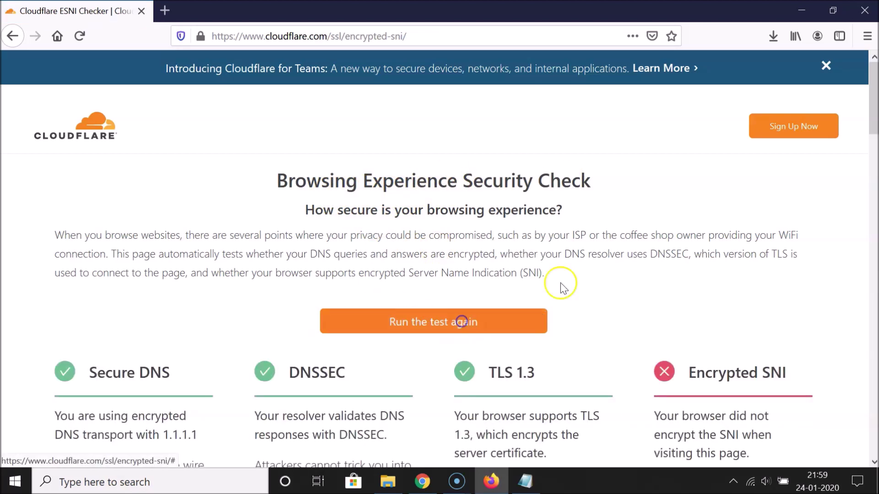
pyautogui.scroll(-3, 399, 265)
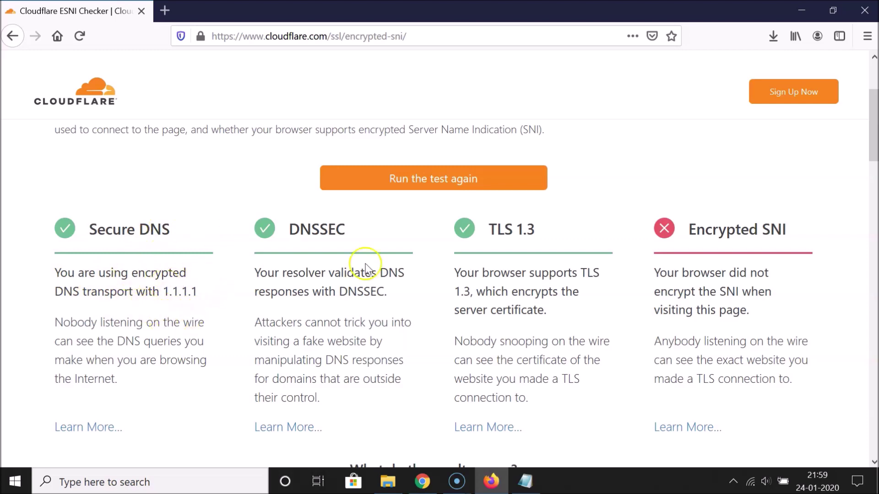
pyautogui.scroll(3, 439, 277)
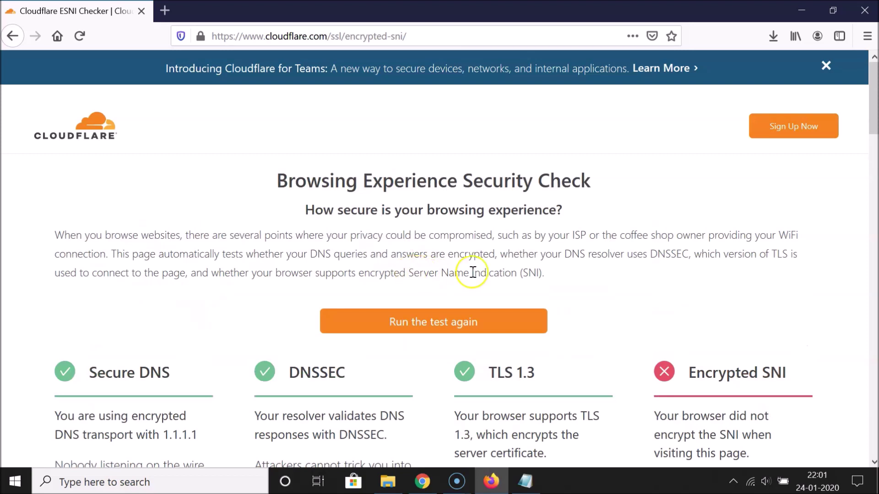
pyautogui.click(525, 482)
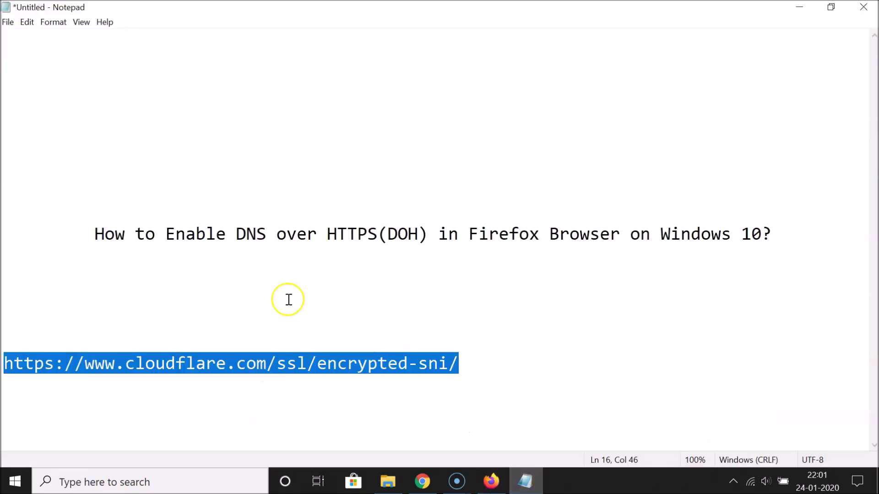
pyautogui.click(124, 239)
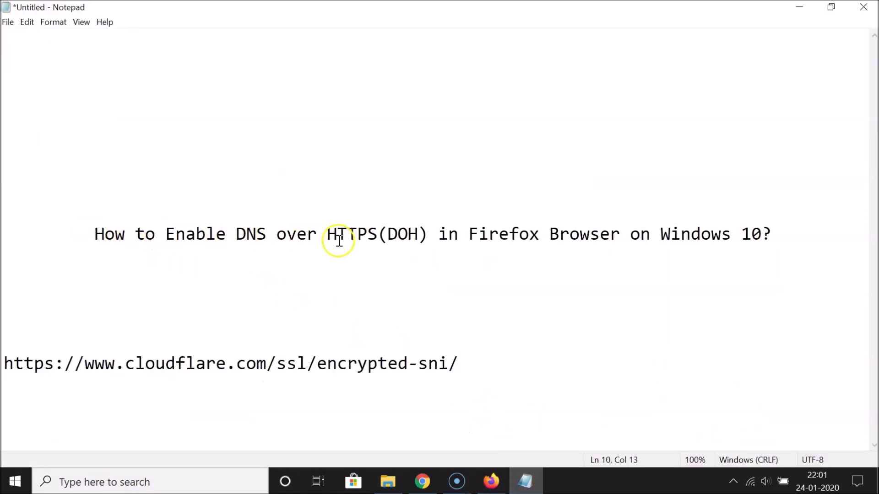